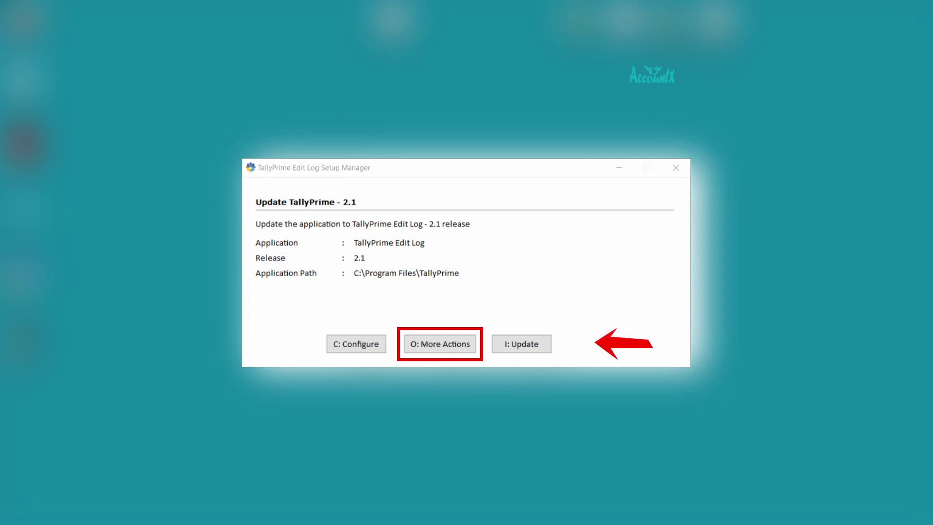
Step: Show the further setup actions offered in the TallyPrime 2.1 update screen
{"action": "key", "text": "o"}
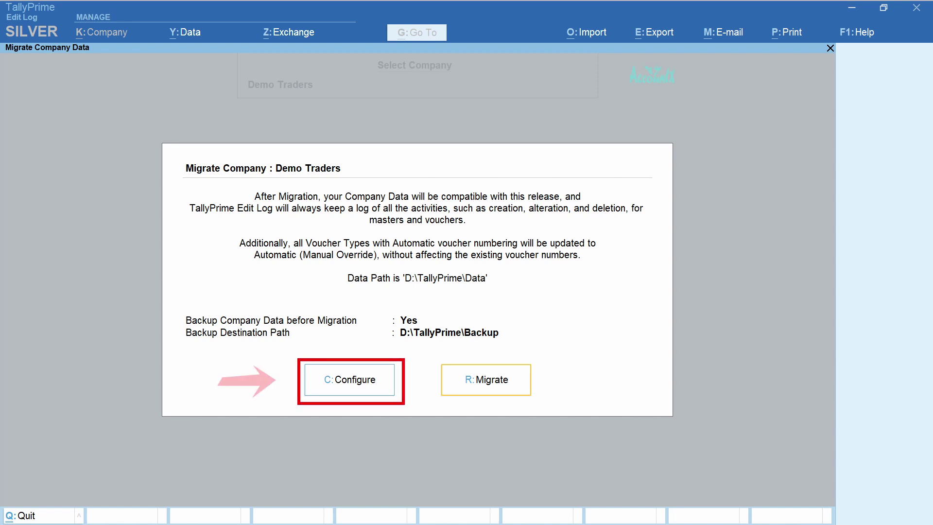
Step: Review the migration backup path D:\TallyPrime\Backup and keep the backup settings unchanged
{"action": "key", "text": "c"}
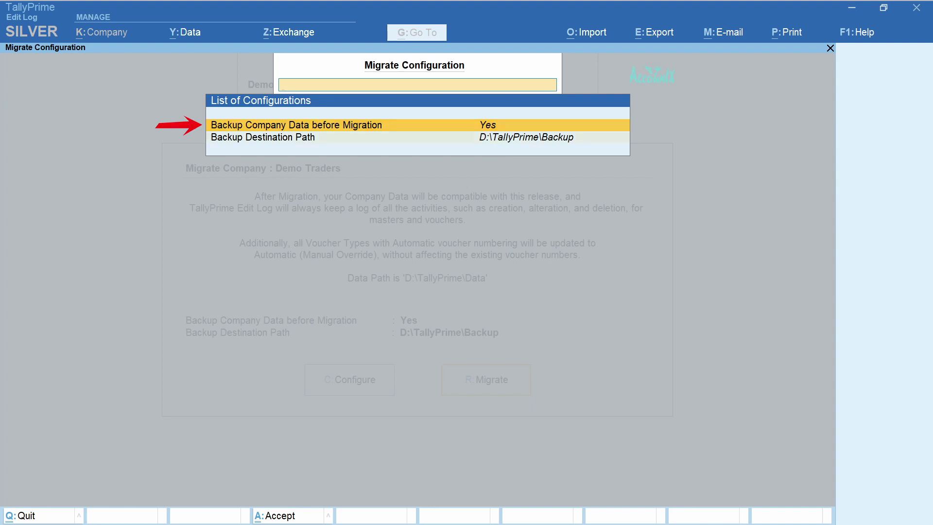
{"action": "key", "text": "Down"}
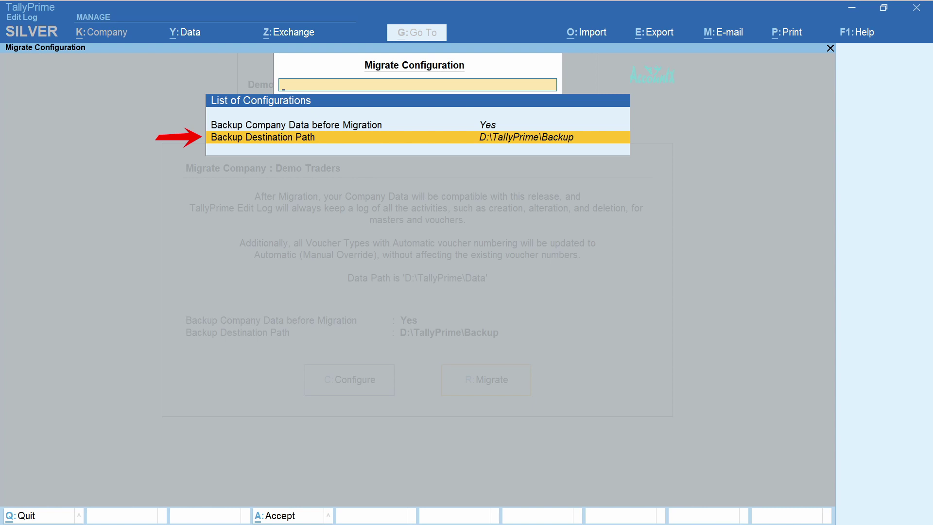
{"action": "key", "text": "ctrl+a"}
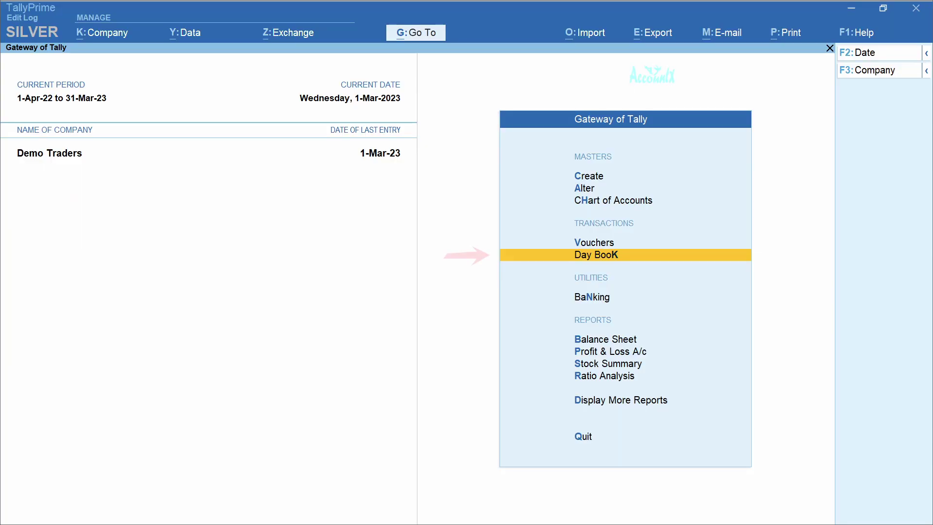
Step: Show the Day Book for all vouchers, altered and non-altered, then open the PQ Enterprises sales voucher
{"action": "key", "text": "Return"}
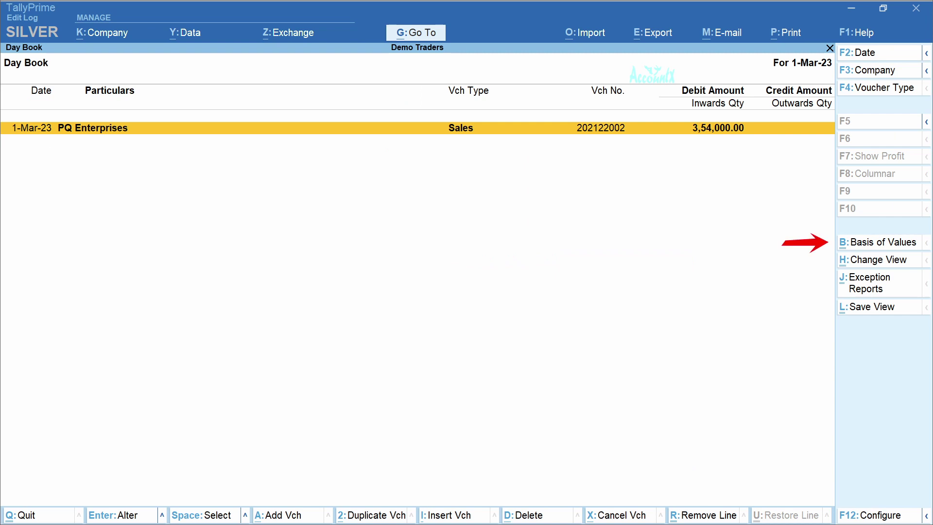
{"action": "key", "text": "b"}
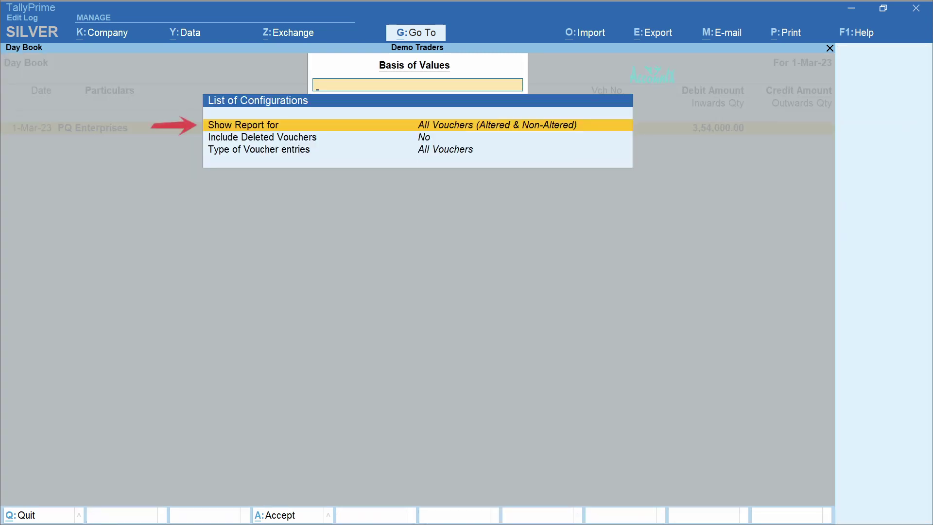
{"action": "key", "text": "Return"}
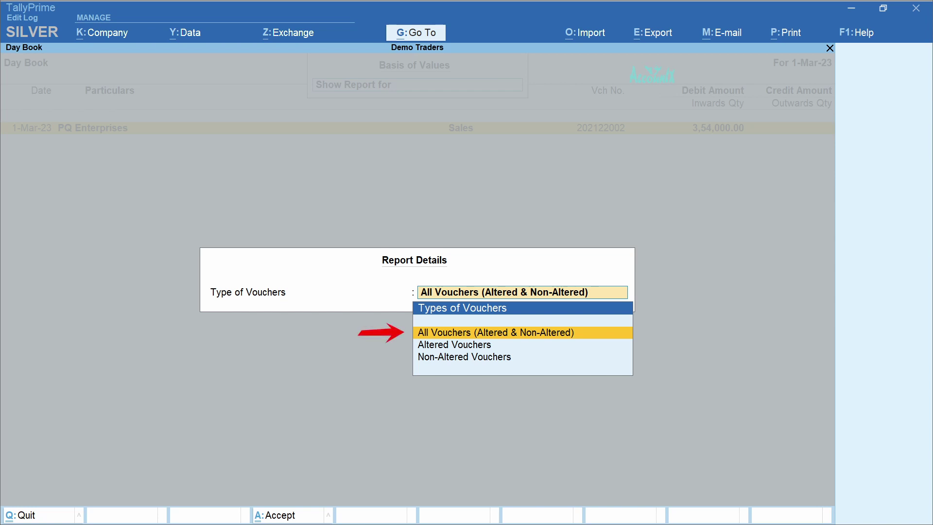
{"action": "key", "text": "Return"}
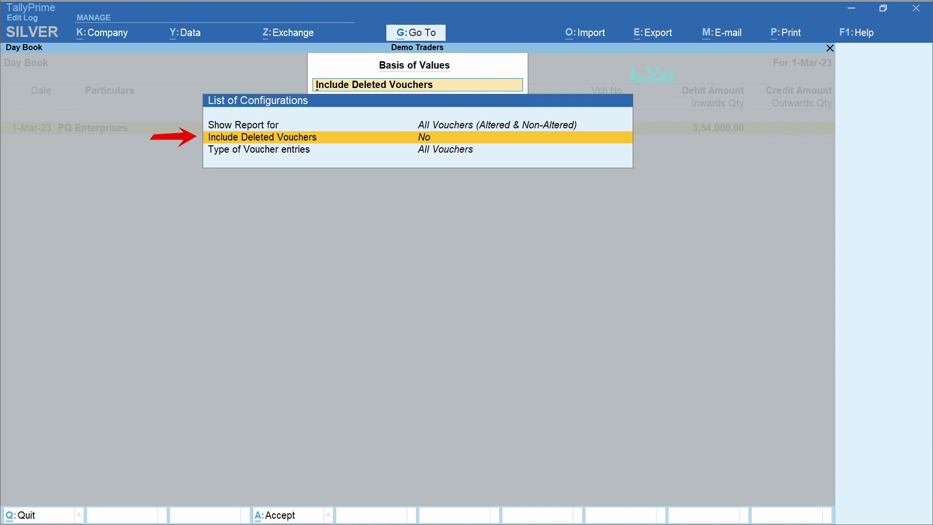
{"action": "key", "text": "Return"}
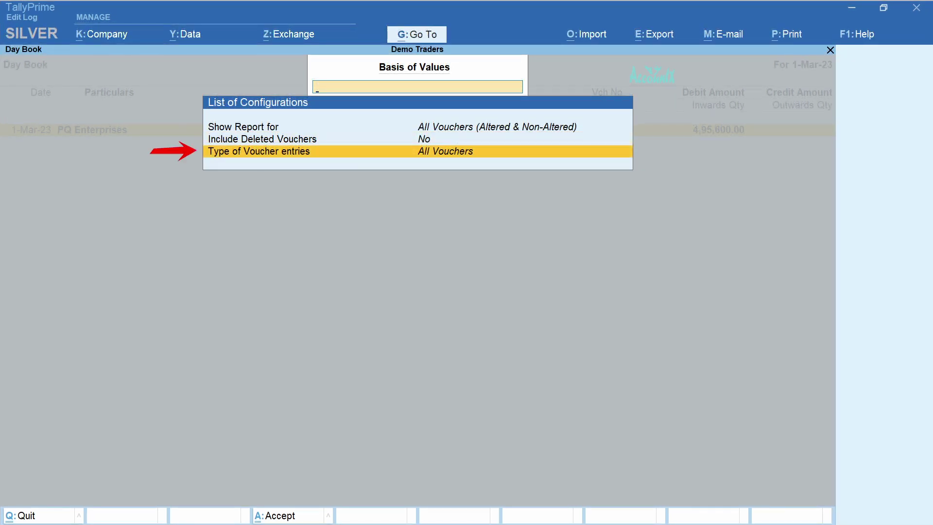
{"action": "key", "text": "Return"}
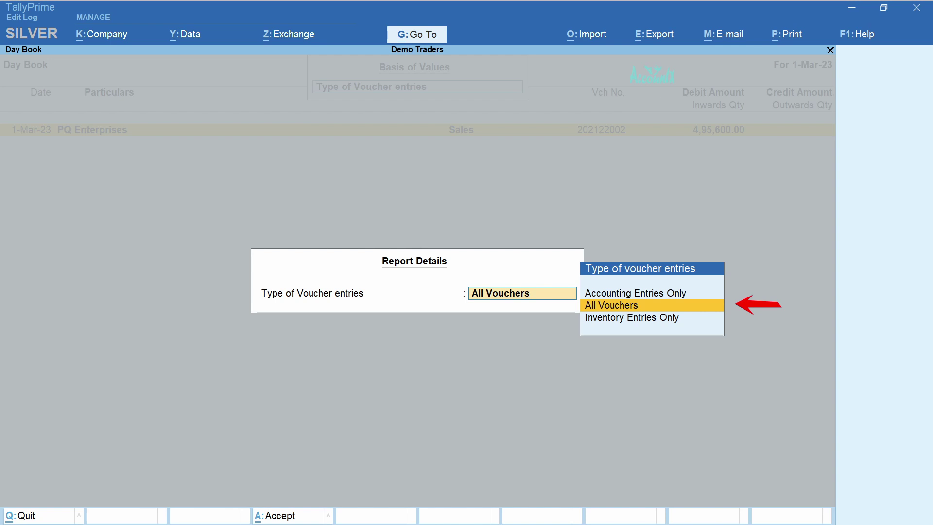
{"action": "key", "text": "Return"}
{"action": "key", "text": "Return"}
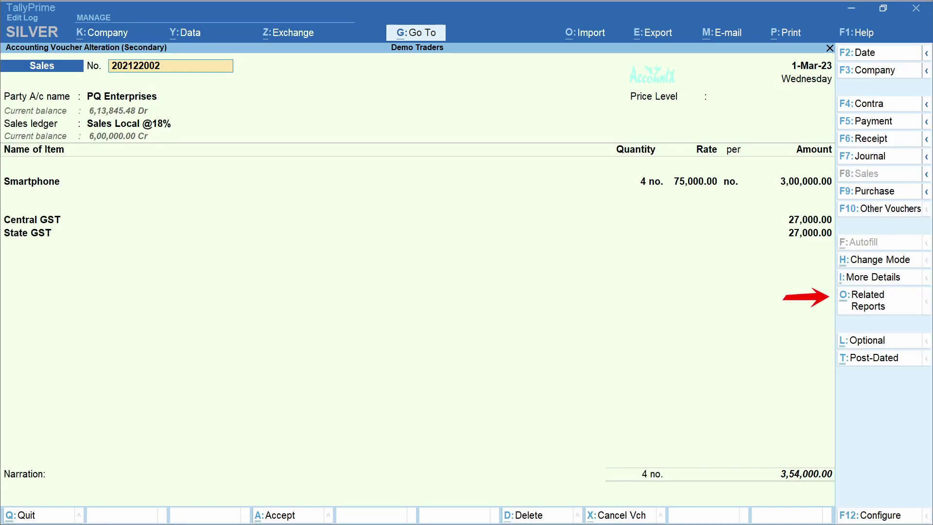
Step: Open the PQ Enterprises voucher's Edit Log from its related reports
{"action": "key", "text": "ctrl+o"}
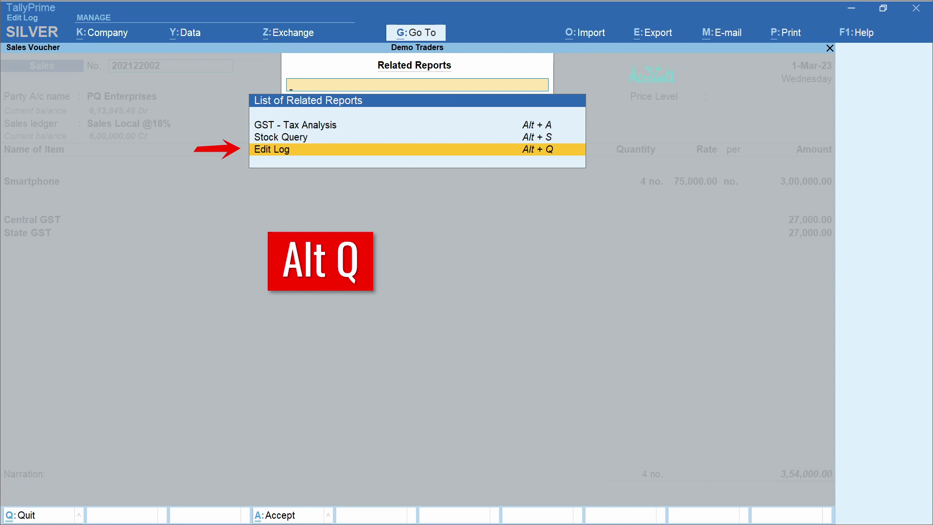
{"action": "key", "text": "Return"}
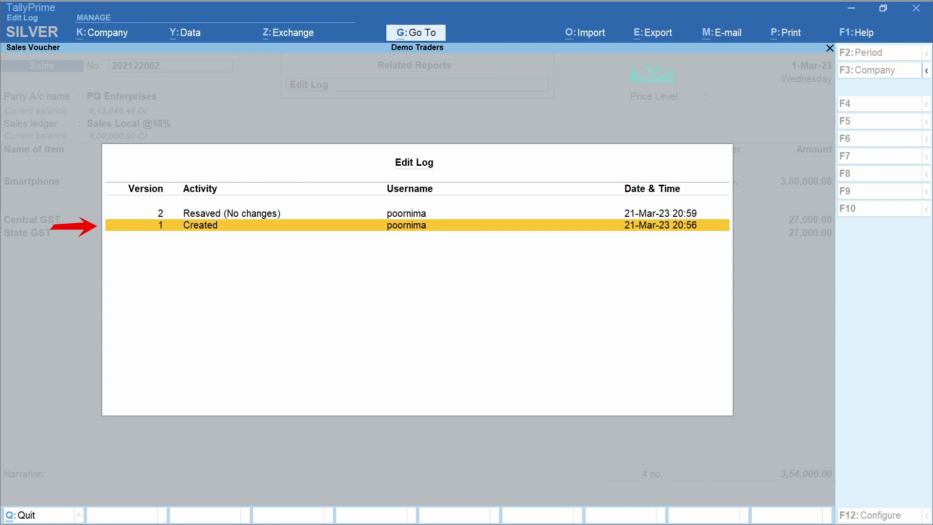
{"action": "key", "text": "Return"}
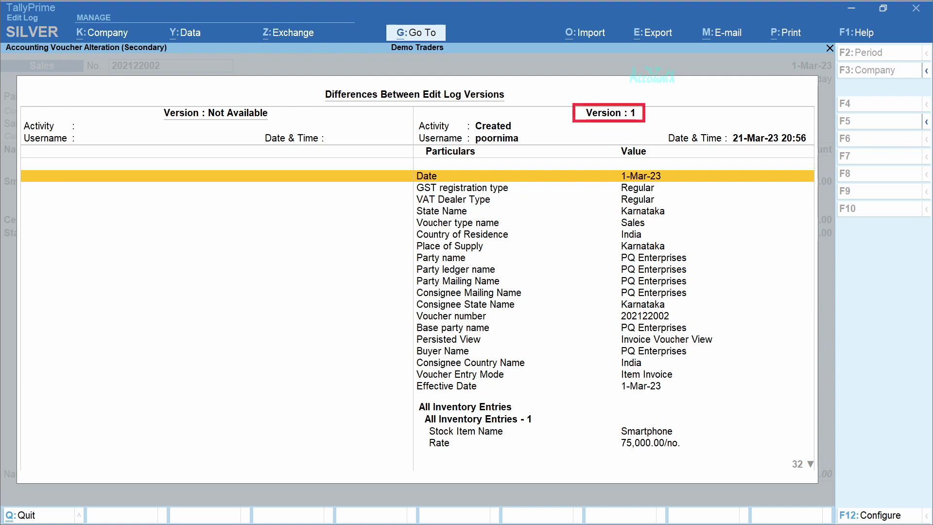
{"action": "key", "text": "Page_Down"}
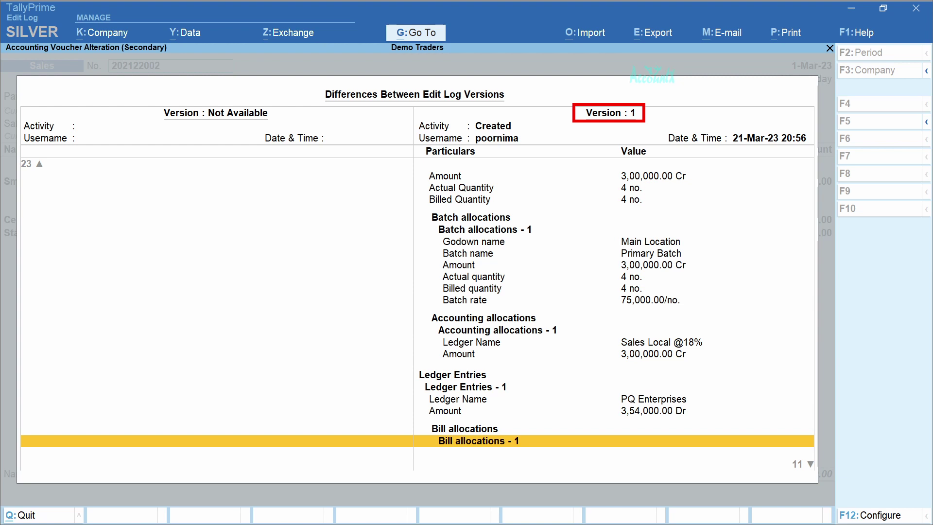
{"action": "key", "text": "Page_Down"}
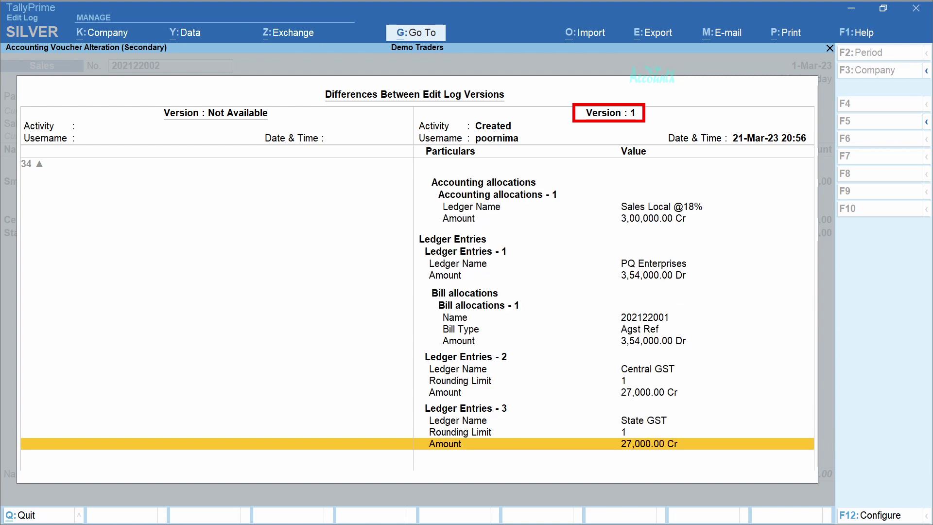
{"action": "key", "text": "Escape"}
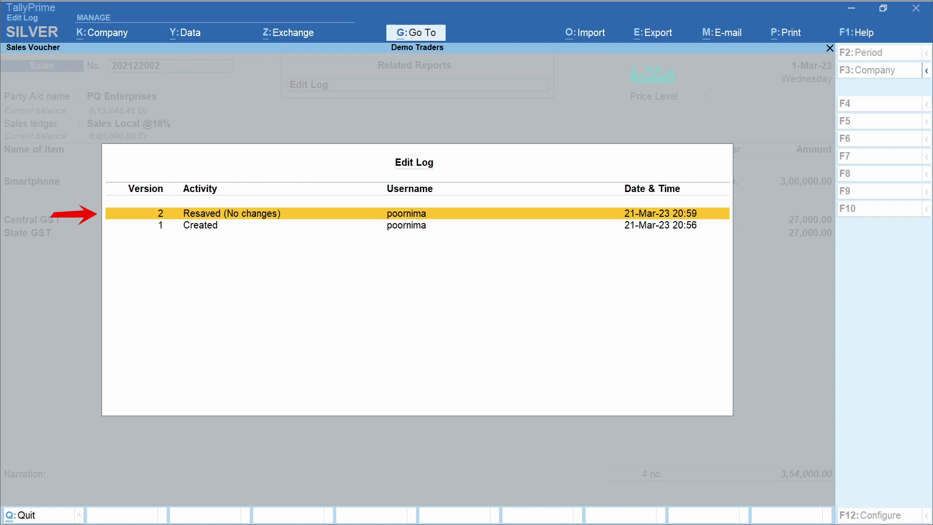
Step: Try viewing version 2's changes, then dismiss the notice and return to the voucher
{"action": "key", "text": "Return"}
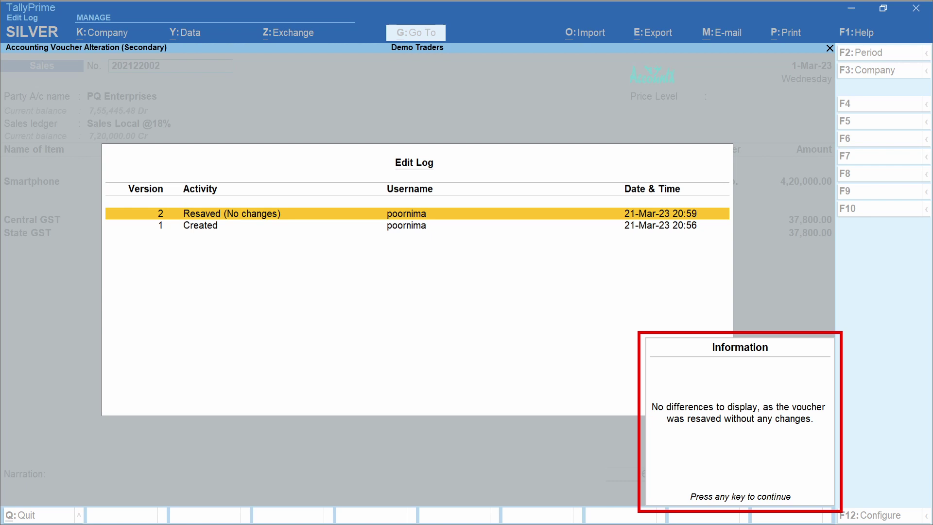
{"action": "key", "text": "Escape"}
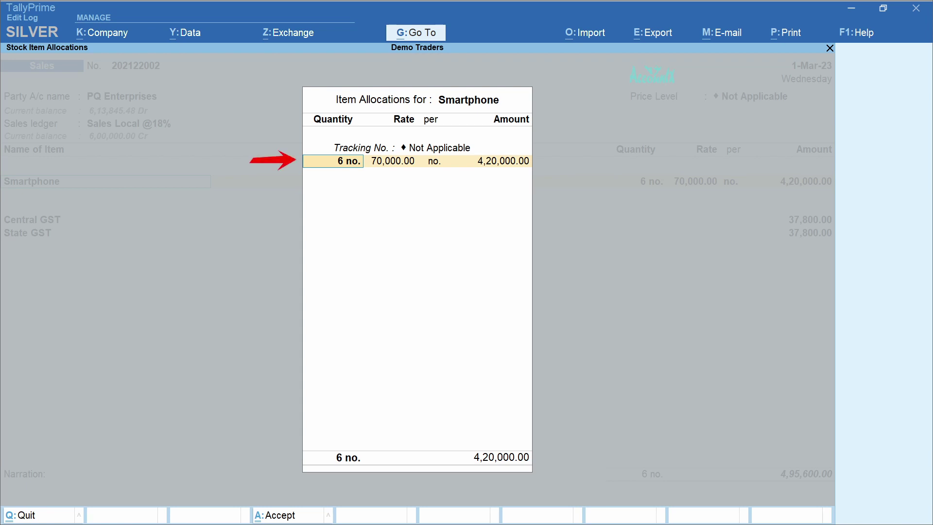
Step: Finish the Smartphone rate entry and save the altered voucher totalling 4,95,600.00
{"action": "left_click", "coordinate": [391, 161]}
{"action": "key", "text": "ctrl+a"}
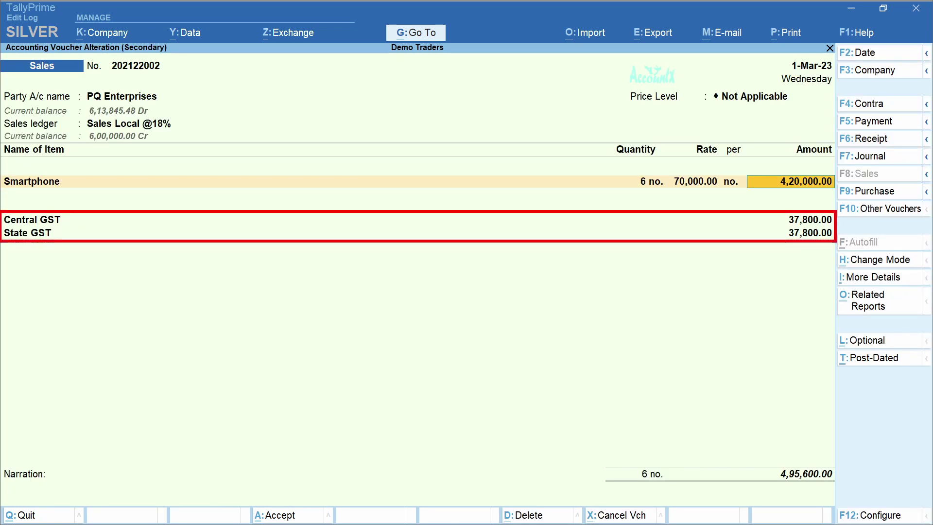
{"action": "key", "text": "ctrl+a"}
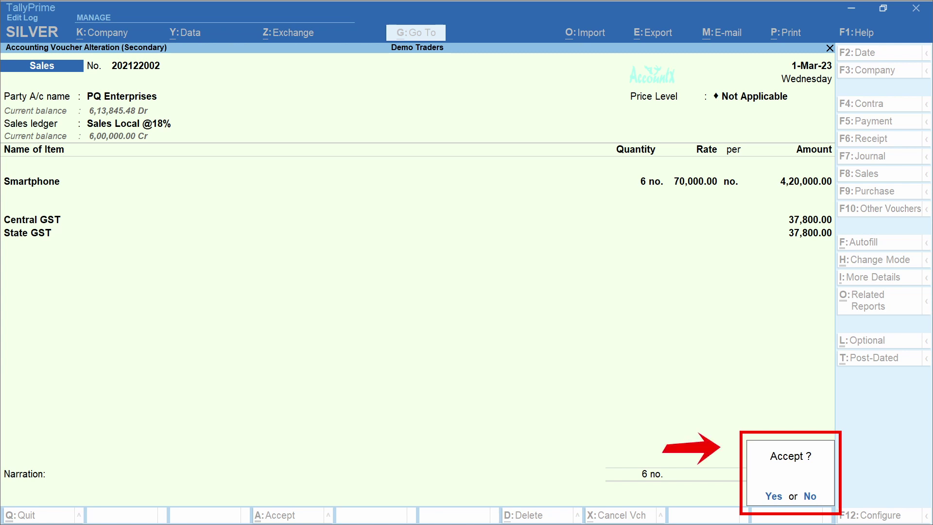
{"action": "key", "text": "y"}
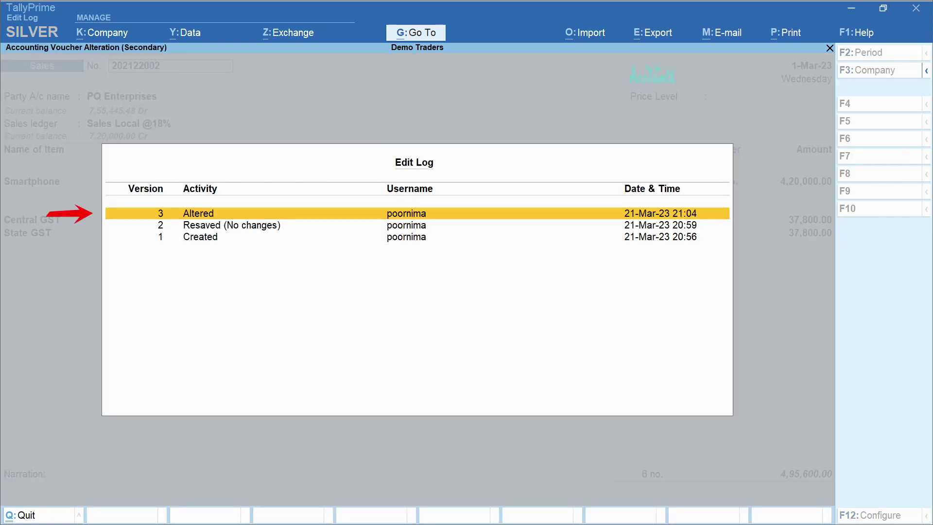
Step: Compare version 3 with version 2, reviewing item allocation, ledger and GST amount differences
{"action": "key", "text": "Return"}
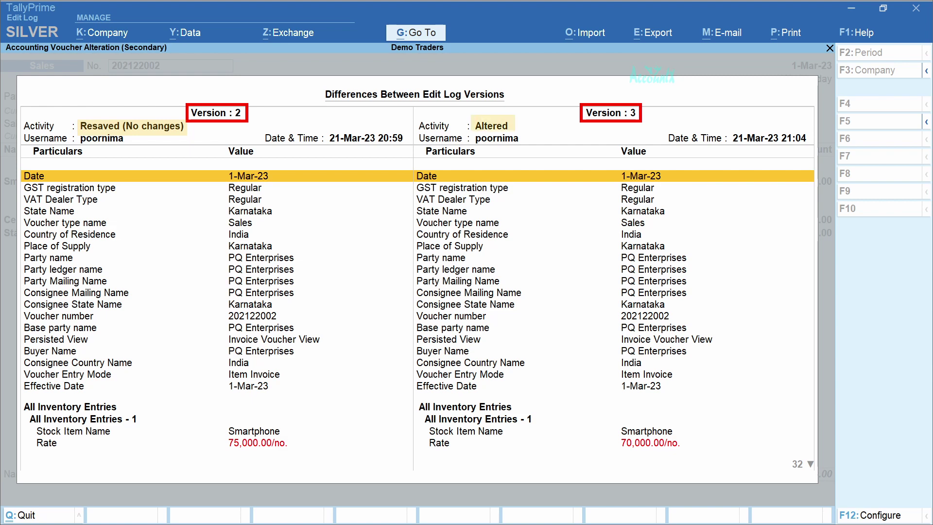
{"action": "key", "text": "Page_Down"}
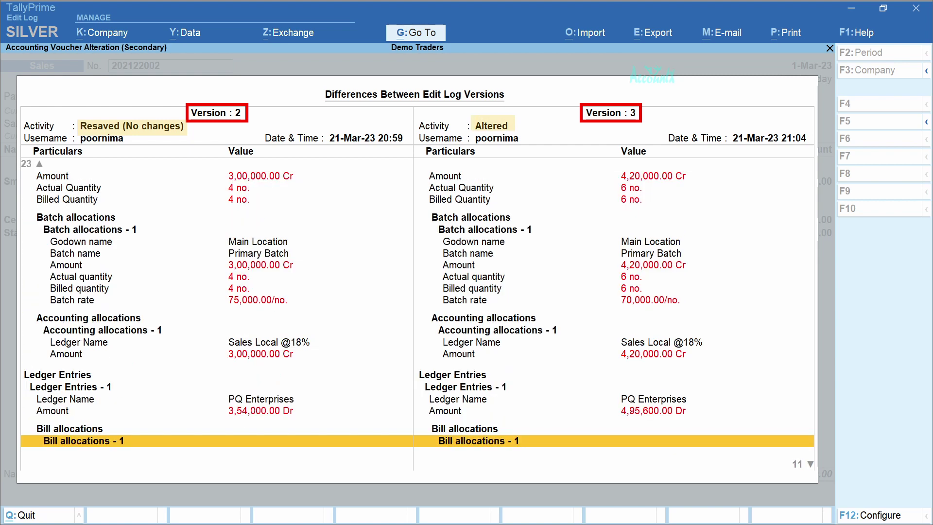
{"action": "key", "text": "Page_Down"}
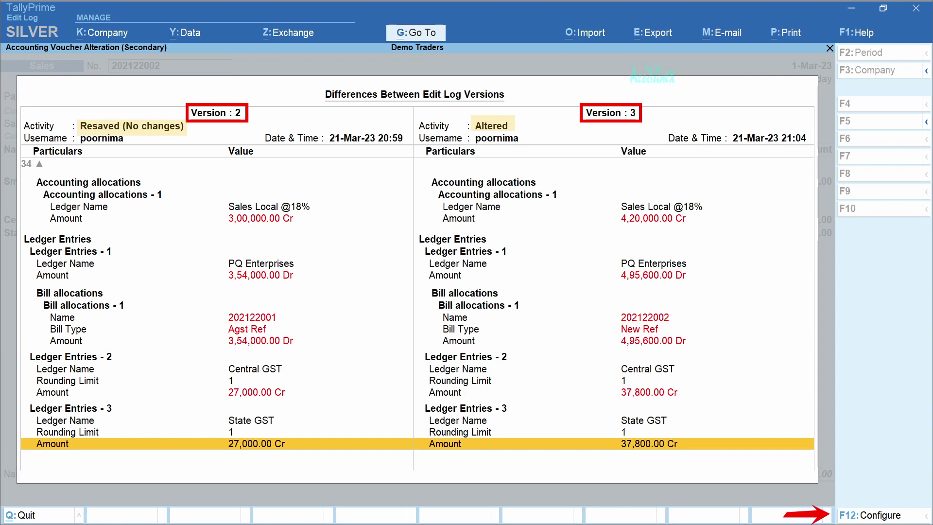
{"action": "key", "text": "F12"}
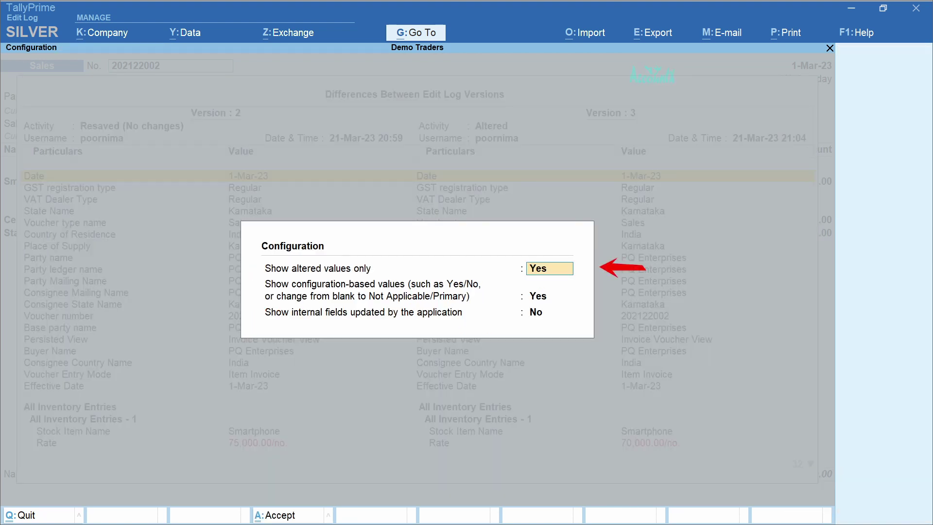
Step: Keep 'Show altered values only' at Yes and accept the comparison configuration
{"action": "key", "text": "Return"}
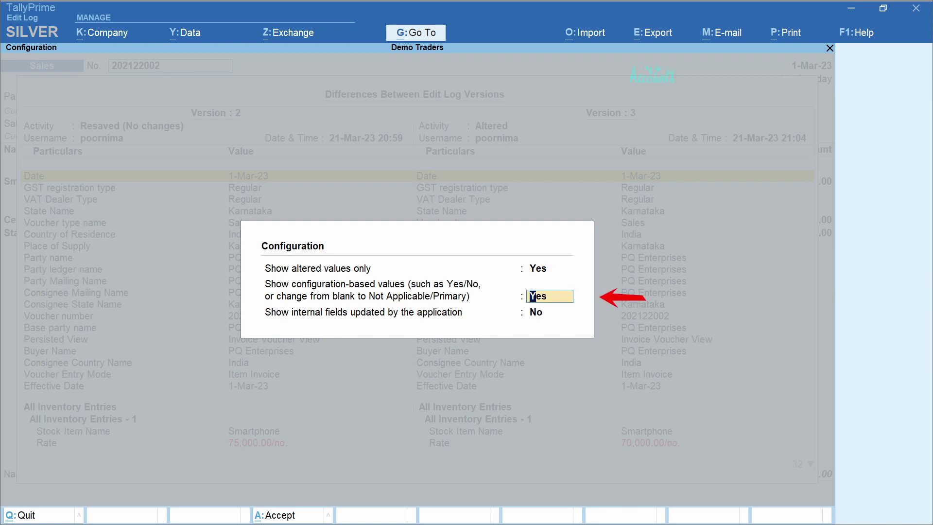
{"action": "key", "text": "ctrl+a"}
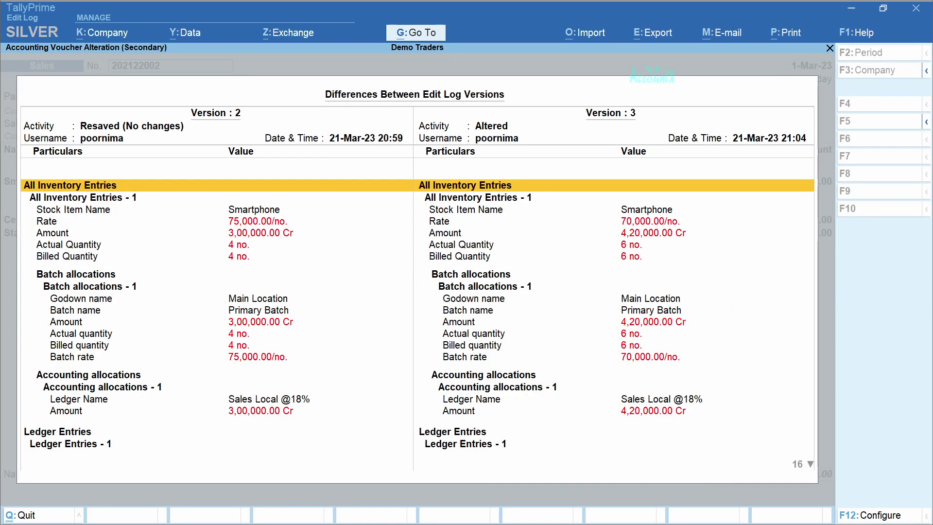